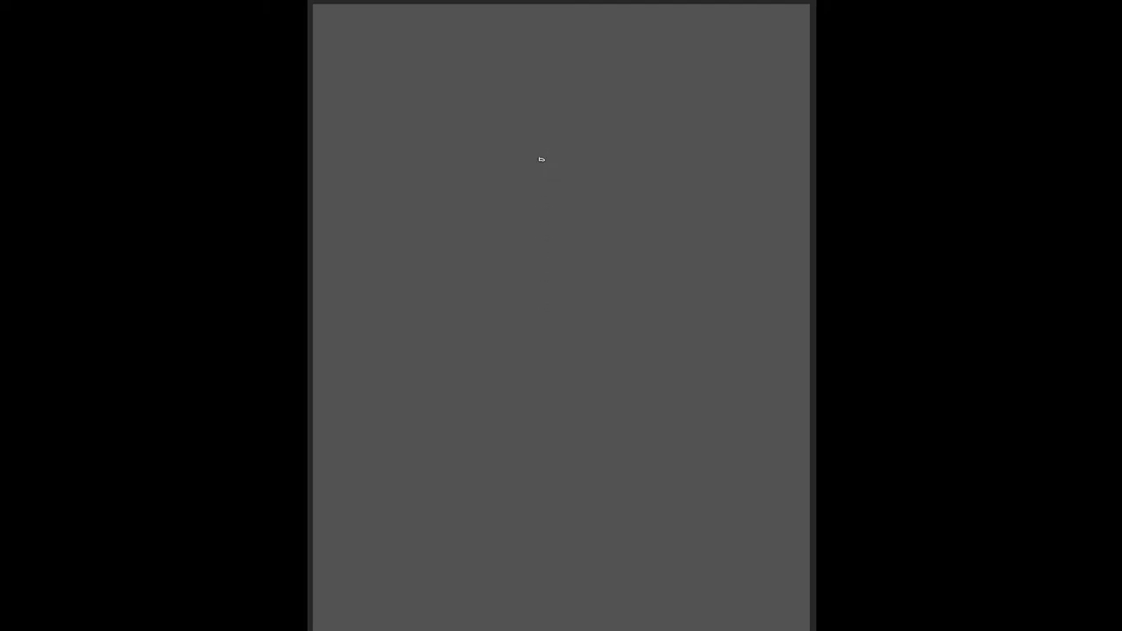
# - Draw a light vertical centre guideline crossed by a slightly tilted horizontal line near the top
pyautogui.moveTo(549, 290); pyautogui.dragTo(547, 429)
pyautogui.moveTo(542, 171); pyautogui.dragTo(556, 458)
pyautogui.moveTo(562, 193); pyautogui.dragTo(555, 247)
pyautogui.moveTo(556, 317); pyautogui.dragTo(537, 535)
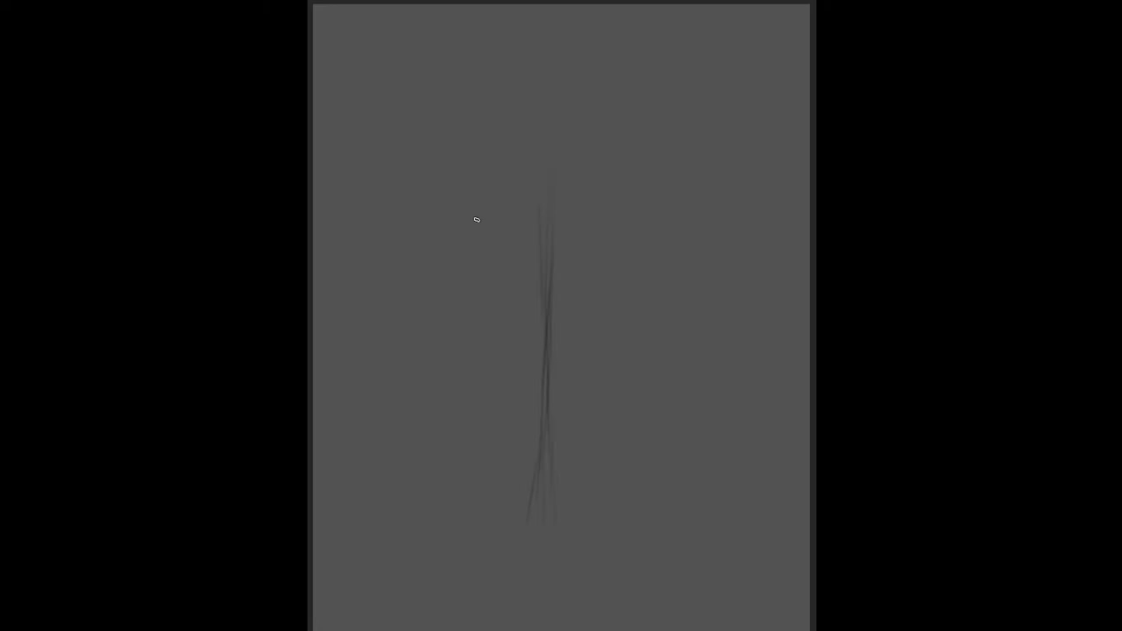
pyautogui.moveTo(481, 216); pyautogui.dragTo(586, 216)
pyautogui.moveTo(482, 211); pyautogui.dragTo(619, 219)
# - Sketch both nose sides below the crossbar, then darken the nose tip, underside and edges
pyautogui.moveTo(558, 276); pyautogui.dragTo(567, 323)
pyautogui.moveTo(536, 286); pyautogui.dragTo(523, 320)
pyautogui.moveTo(571, 331); pyautogui.dragTo(556, 342)
pyautogui.moveTo(556, 342); pyautogui.dragTo(579, 333)
pyautogui.moveTo(573, 309); pyautogui.dragTo(581, 326)
pyautogui.moveTo(524, 326); pyautogui.dragTo(531, 339)
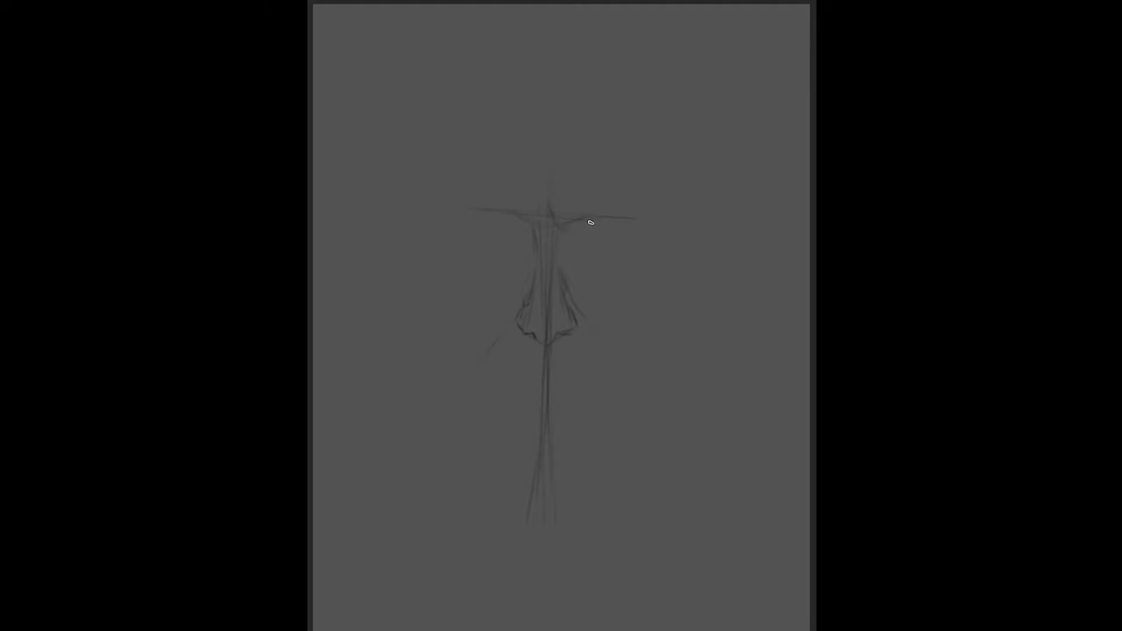
# - Darken and extend the right brow and add a diagonal cheek line right of the nose
pyautogui.moveTo(561, 225); pyautogui.dragTo(623, 213)
pyautogui.moveTo(626, 210); pyautogui.dragTo(637, 211)
pyautogui.moveTo(622, 263); pyautogui.dragTo(586, 321)
pyautogui.moveTo(602, 215); pyautogui.dragTo(621, 205)
pyautogui.moveTo(632, 211)
pyautogui.mouseDown()
pyautogui.moveTo(644, 222)
pyautogui.moveTo(576, 219)
pyautogui.moveTo(634, 216)
pyautogui.mouseUp()
# - Sketch the right eye's oval and iris below the brow
pyautogui.moveTo(582, 243); pyautogui.dragTo(601, 231)
pyautogui.moveTo(598, 232); pyautogui.dragTo(626, 236)
pyautogui.moveTo(622, 235); pyautogui.dragTo(595, 238)
# - Add a faint stroke below-right of the nose, then draw and darken the left eyebrow
pyautogui.moveTo(581, 296); pyautogui.dragTo(621, 370)
pyautogui.moveTo(490, 198); pyautogui.dragTo(512, 207)
pyautogui.moveTo(470, 209); pyautogui.dragTo(494, 207)
pyautogui.moveTo(474, 210); pyautogui.dragTo(476, 220)
# - Shape the left eye and add faint strokes above the right brow and beside the nose
pyautogui.moveTo(492, 225)
pyautogui.mouseDown()
pyautogui.moveTo(516, 224)
pyautogui.moveTo(501, 237)
pyautogui.mouseUp()
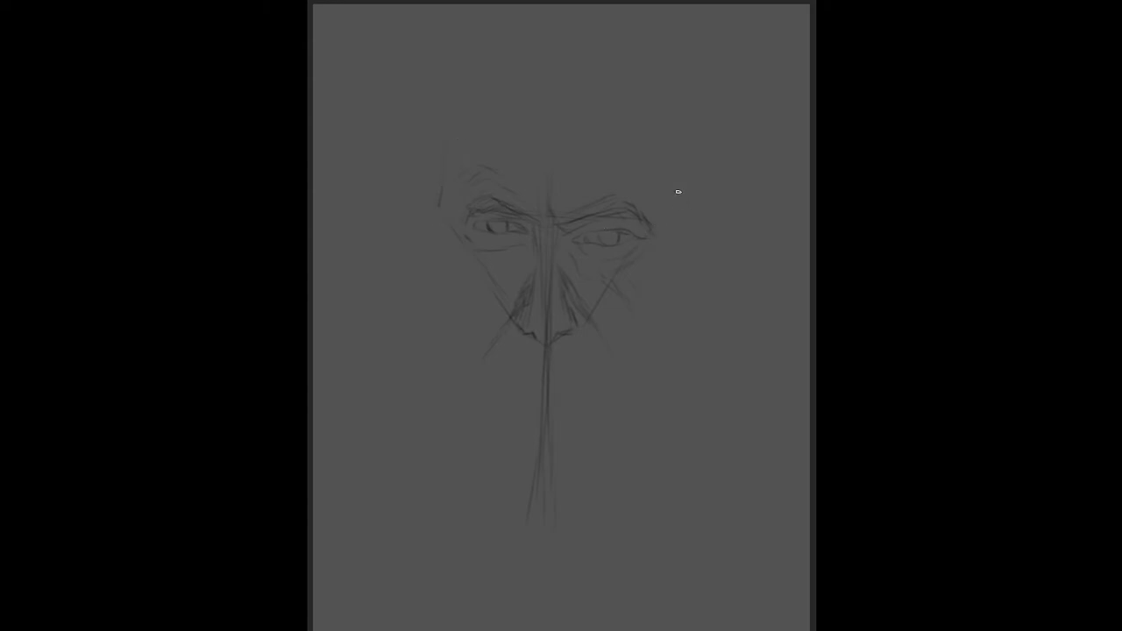
pyautogui.moveTo(689, 193); pyautogui.dragTo(686, 255)
pyautogui.moveTo(631, 385); pyautogui.dragTo(653, 347)
# - Outline the crown and both sides of the head, then sketch the left cheek contour
pyautogui.moveTo(534, 44)
pyautogui.mouseDown()
pyautogui.moveTo(544, 61)
pyautogui.moveTo(582, 58)
pyautogui.mouseUp()
pyautogui.moveTo(614, 50)
pyautogui.mouseDown()
pyautogui.moveTo(664, 88)
pyautogui.moveTo(704, 203)
pyautogui.mouseUp()
pyautogui.moveTo(432, 129); pyautogui.dragTo(429, 158)
pyautogui.moveTo(552, 23)
pyautogui.mouseDown()
pyautogui.moveTo(654, 53)
pyautogui.moveTo(681, 78)
pyautogui.mouseUp()
pyautogui.moveTo(708, 158); pyautogui.dragTo(709, 194)
pyautogui.moveTo(701, 151); pyautogui.dragTo(710, 232)
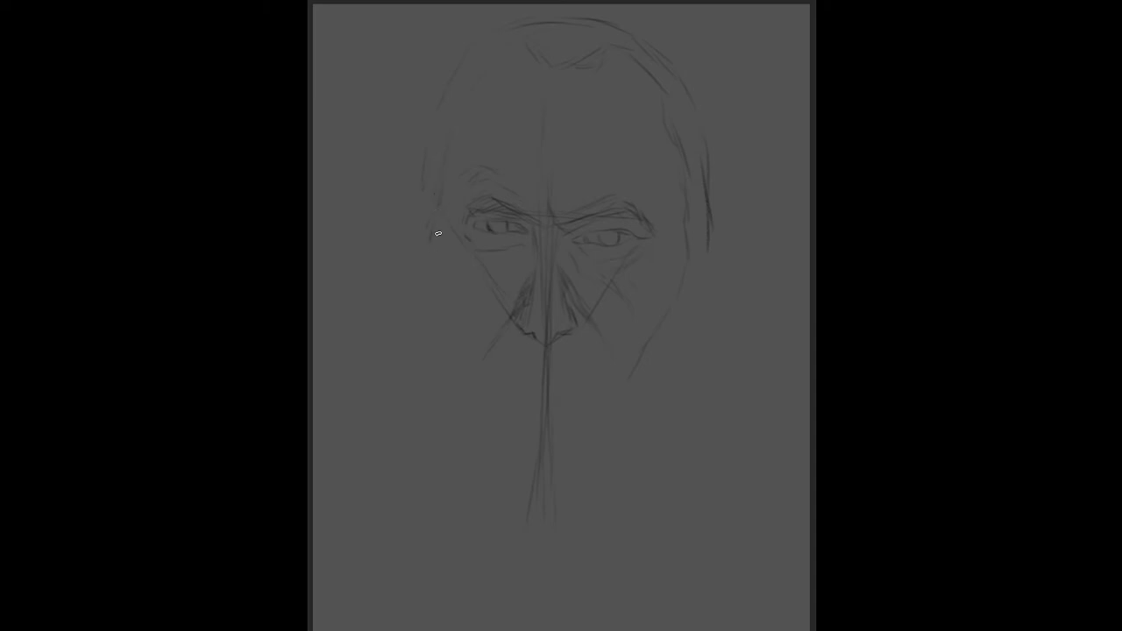
pyautogui.moveTo(441, 263); pyautogui.dragTo(457, 353)
pyautogui.moveTo(432, 279); pyautogui.dragTo(450, 345)
# - Redo the left cheek contour, undoing a stray stroke and darkening its lower part
pyautogui.moveTo(436, 220); pyautogui.dragTo(446, 309)
pyautogui.hotkey('ctrl', 'z')
pyautogui.moveTo(436, 305); pyautogui.dragTo(459, 353)
# - Draw the mouth line with its corners and mark the lower left jaw
pyautogui.moveTo(578, 339); pyautogui.dragTo(605, 345)
pyautogui.moveTo(476, 361); pyautogui.dragTo(466, 374)
pyautogui.moveTo(601, 348); pyautogui.dragTo(626, 366)
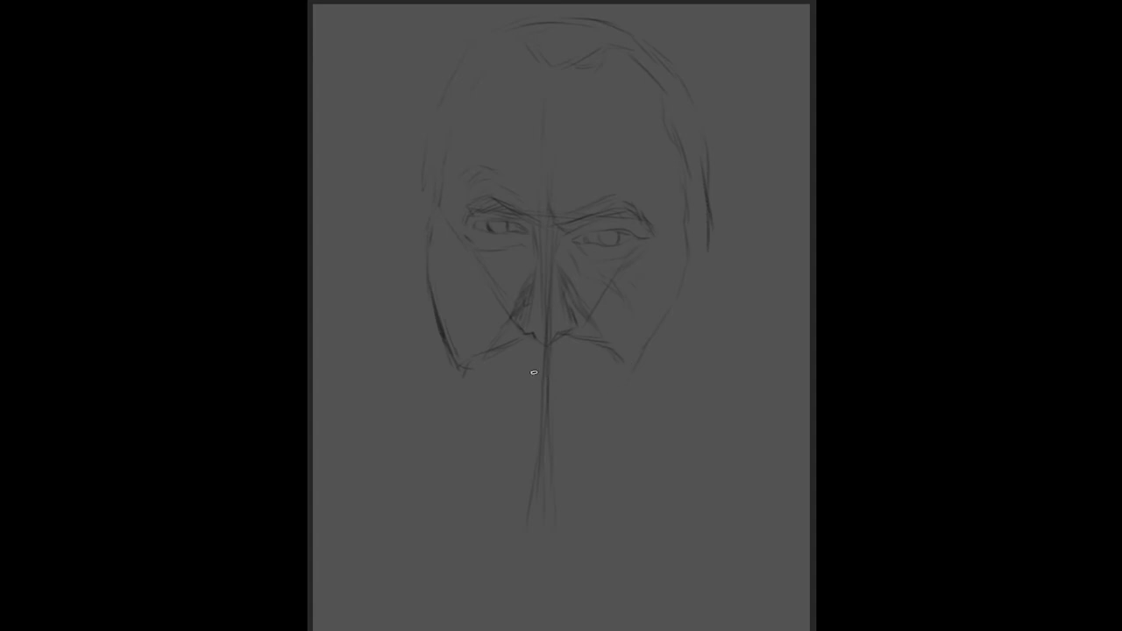
pyautogui.moveTo(489, 374); pyautogui.dragTo(556, 372)
pyautogui.moveTo(612, 382); pyautogui.dragTo(583, 376)
# - Reinforce the left cheek and jaw outline, tracing it down to the chin
pyautogui.moveTo(478, 386); pyautogui.dragTo(503, 413)
pyautogui.moveTo(420, 347); pyautogui.dragTo(415, 272)
pyautogui.moveTo(444, 414)
pyautogui.mouseDown()
pyautogui.moveTo(429, 365)
pyautogui.moveTo(463, 441)
pyautogui.moveTo(519, 472)
pyautogui.mouseUp()
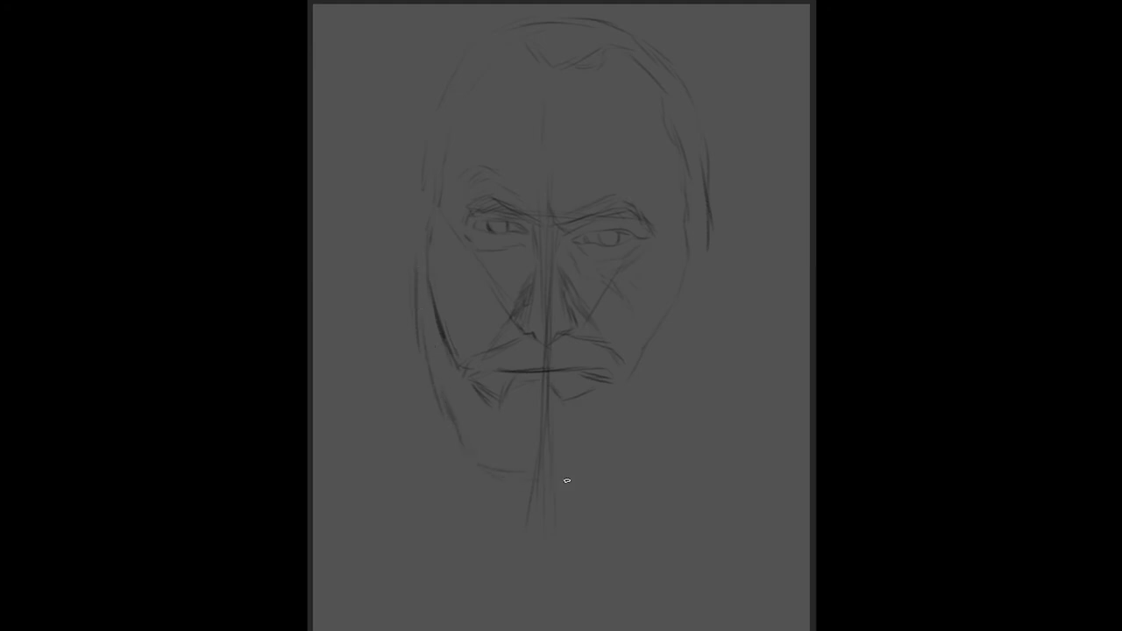
pyautogui.moveTo(447, 413)
pyautogui.mouseDown()
pyautogui.moveTo(508, 480)
pyautogui.moveTo(616, 471)
pyautogui.moveTo(632, 438)
pyautogui.mouseUp()
# - Sketch and darken the right cheek contour and jawline toward the chin
pyautogui.moveTo(702, 254); pyautogui.dragTo(701, 324)
pyautogui.moveTo(686, 364); pyautogui.dragTo(656, 409)
pyautogui.moveTo(676, 371); pyautogui.dragTo(649, 426)
pyautogui.moveTo(699, 334); pyautogui.dragTo(659, 409)
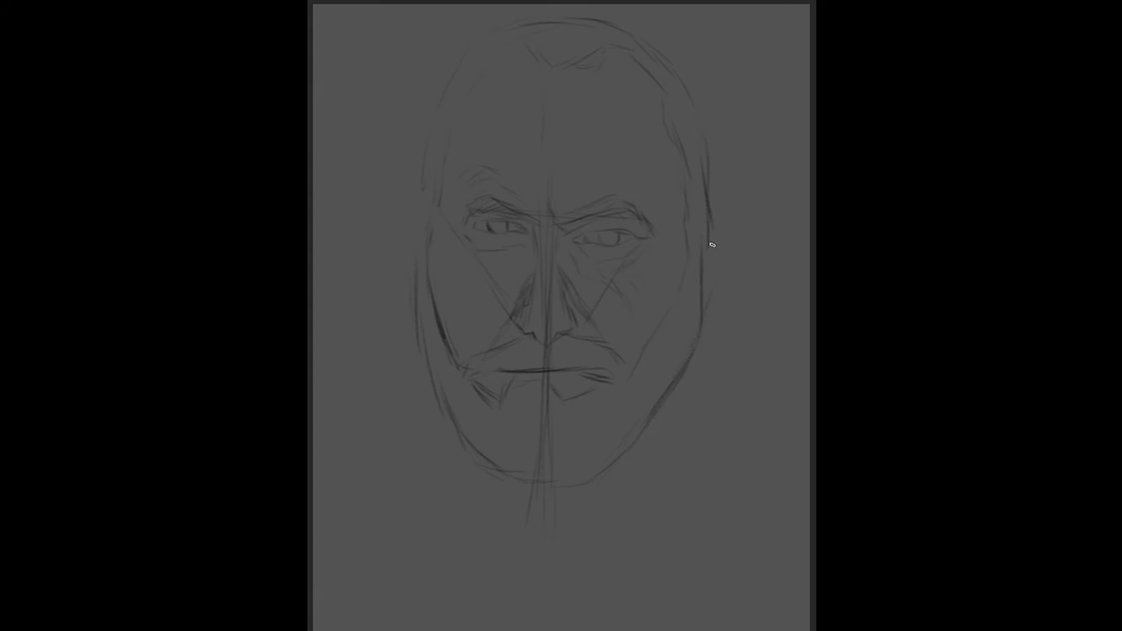
pyautogui.moveTo(709, 240); pyautogui.dragTo(705, 321)
# - Draw the right ear's outer shape with its inner curve and a small fold
pyautogui.moveTo(715, 206)
pyautogui.mouseDown()
pyautogui.moveTo(750, 215)
pyautogui.moveTo(748, 237)
pyautogui.moveTo(731, 296)
pyautogui.moveTo(701, 319)
pyautogui.moveTo(731, 297)
pyautogui.mouseUp()
pyautogui.moveTo(746, 217); pyautogui.dragTo(742, 272)
pyautogui.moveTo(734, 211); pyautogui.dragTo(732, 271)
pyautogui.moveTo(722, 248); pyautogui.dragTo(730, 231)
# - Outline the left ear beside the temple and firm up its contour
pyautogui.moveTo(409, 194); pyautogui.dragTo(409, 283)
pyautogui.moveTo(418, 192); pyautogui.dragTo(408, 242)
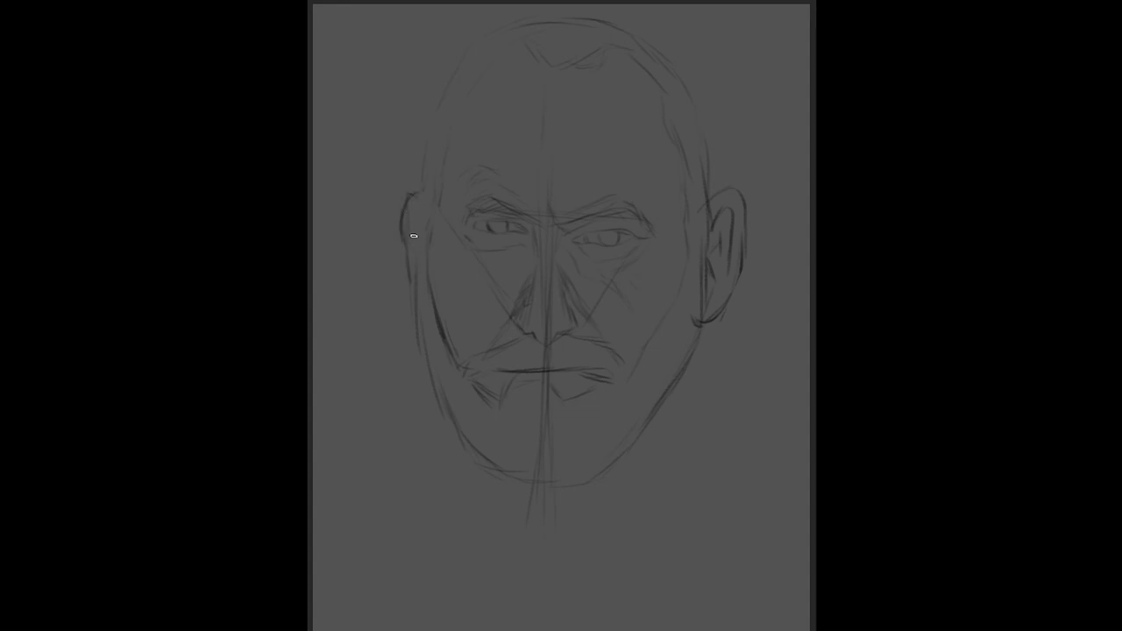
pyautogui.moveTo(414, 200); pyautogui.dragTo(417, 296)
# - Darken the left ear, draw both neck sides, and sweep shoulder lines out to both edges
pyautogui.moveTo(409, 215); pyautogui.dragTo(400, 252)
pyautogui.moveTo(426, 391); pyautogui.dragTo(422, 415)
pyautogui.moveTo(433, 465); pyautogui.dragTo(486, 558)
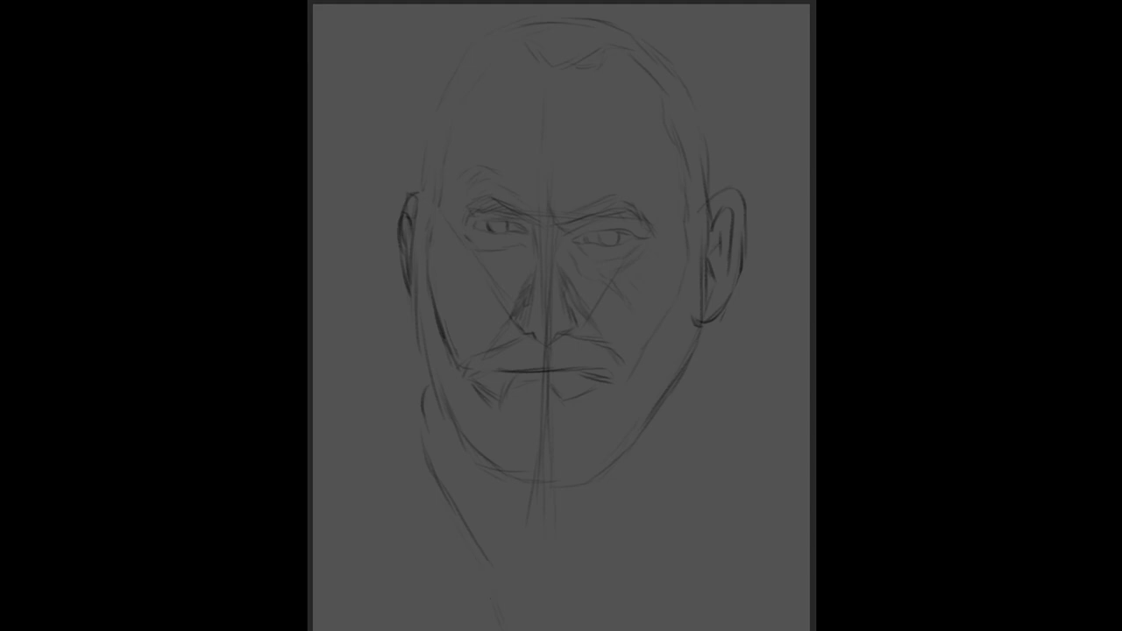
pyautogui.moveTo(621, 543); pyautogui.dragTo(577, 597)
pyautogui.moveTo(638, 534)
pyautogui.mouseDown()
pyautogui.moveTo(616, 553)
pyautogui.moveTo(684, 505)
pyautogui.mouseUp()
pyautogui.moveTo(701, 377)
pyautogui.mouseDown()
pyautogui.moveTo(704, 463)
pyautogui.moveTo(663, 524)
pyautogui.moveTo(578, 589)
pyautogui.mouseUp()
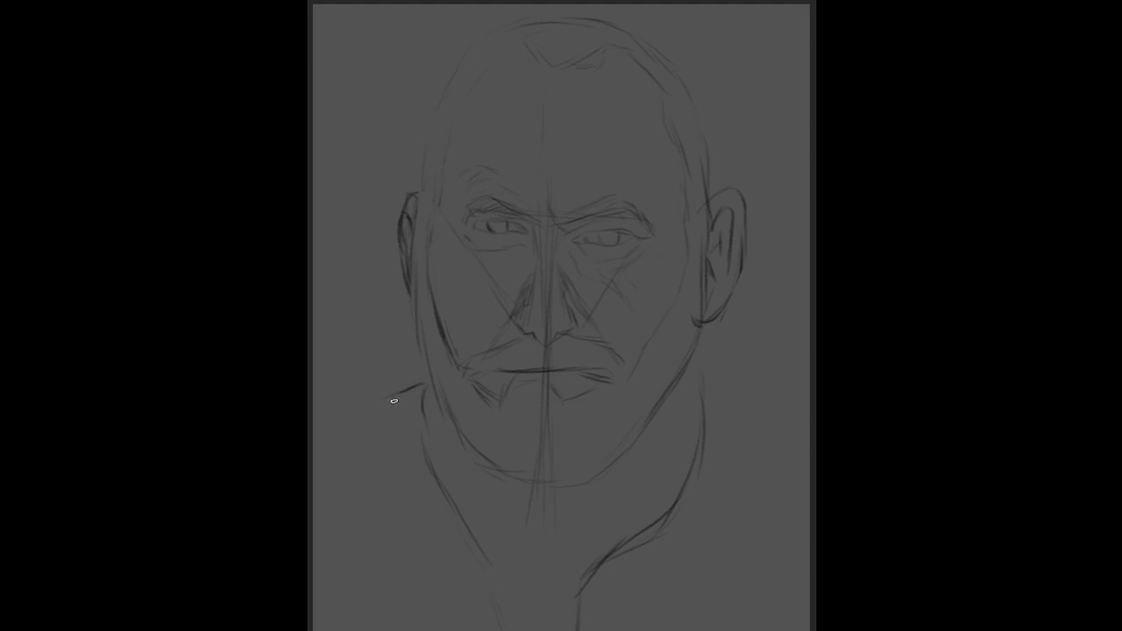
pyautogui.moveTo(425, 384); pyautogui.dragTo(314, 427)
pyautogui.moveTo(691, 373); pyautogui.dragTo(809, 406)
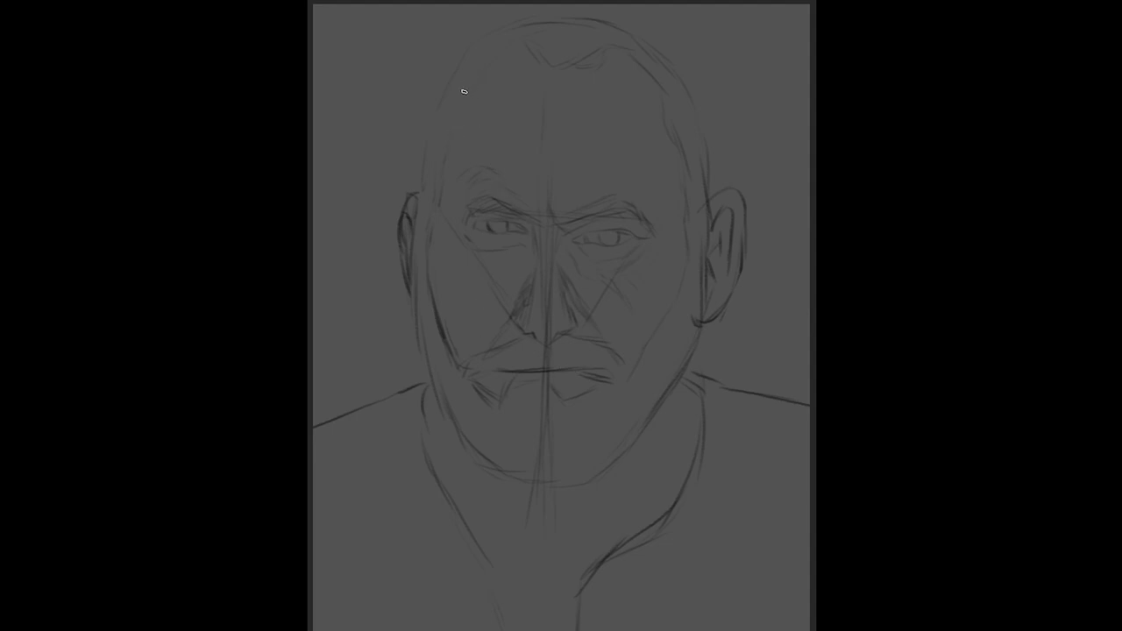
# - Darken the left side of the skull outline
pyautogui.moveTo(424, 166); pyautogui.dragTo(449, 91)
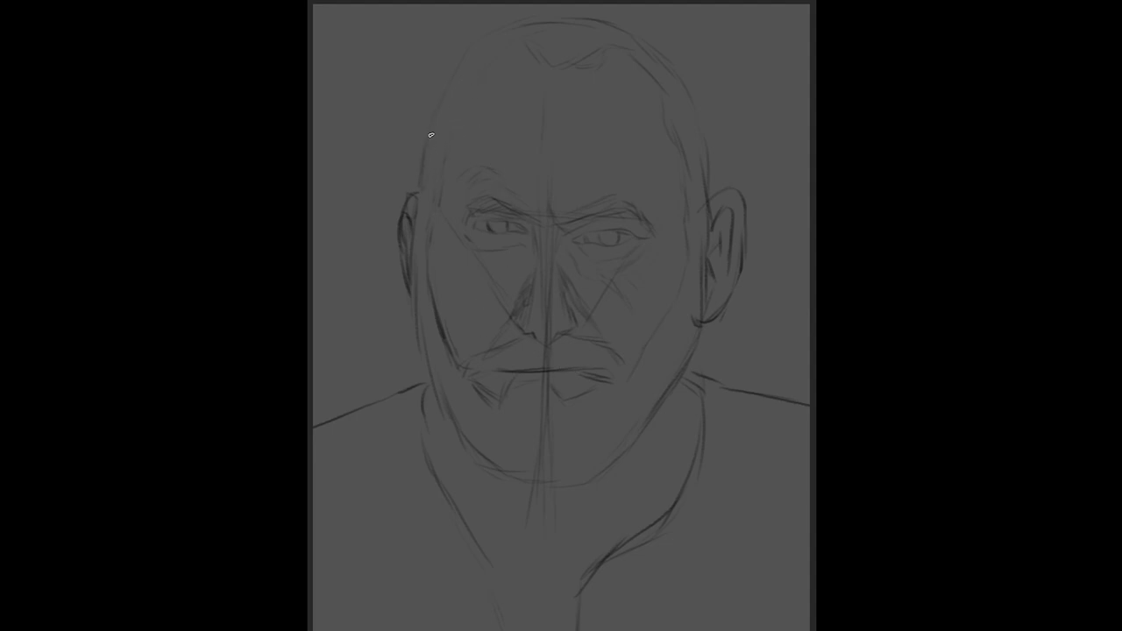